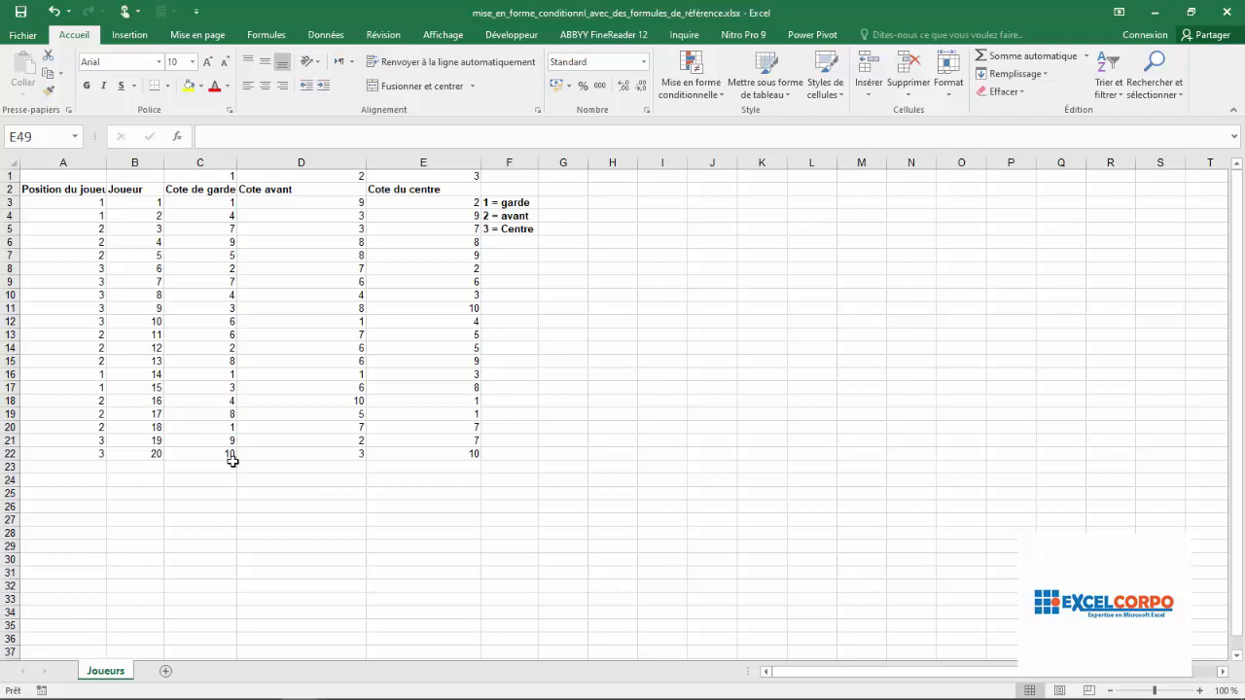
# - Examine the player, position and three rating columns together with the position code legend in F3:F5
pyautogui.click(149, 166)
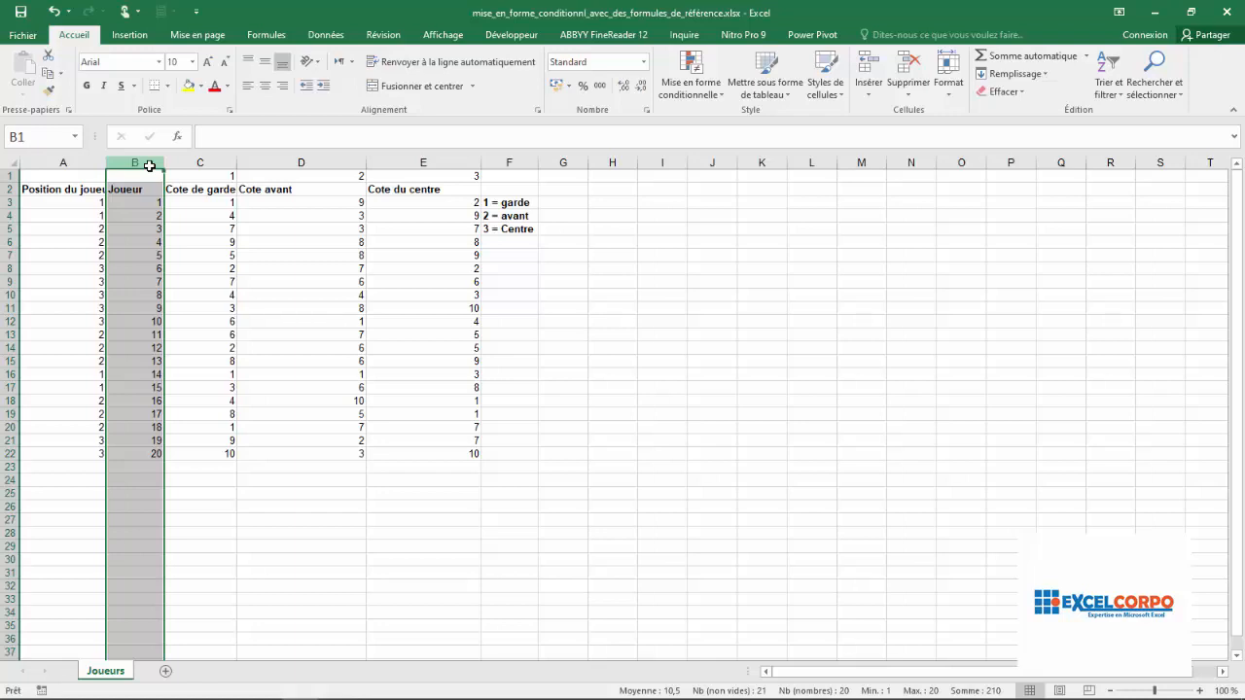
pyautogui.click(491, 202)
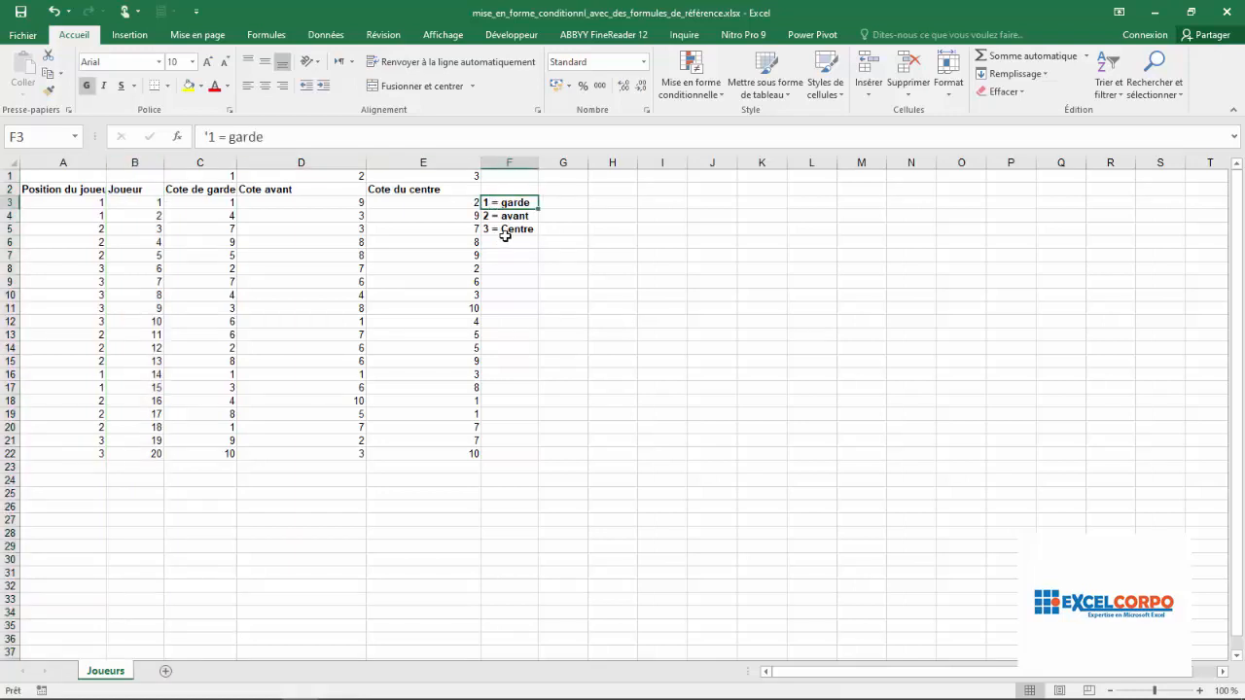
pyautogui.click(509, 218)
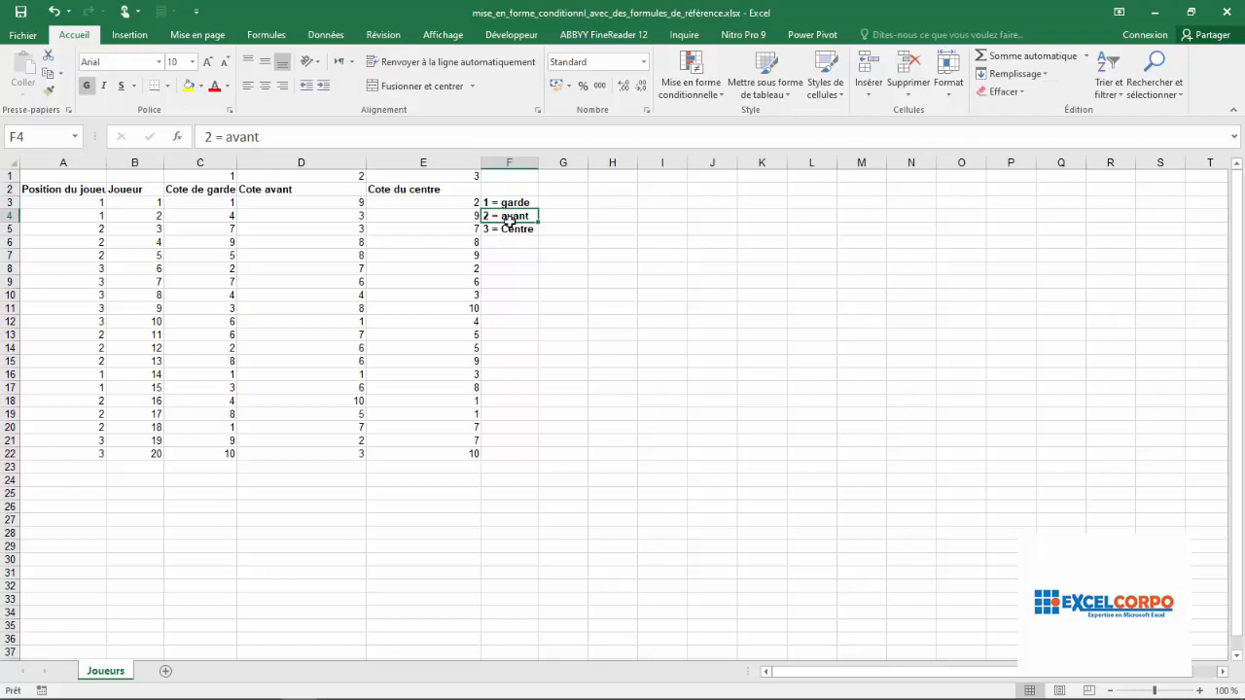
pyautogui.click(507, 230)
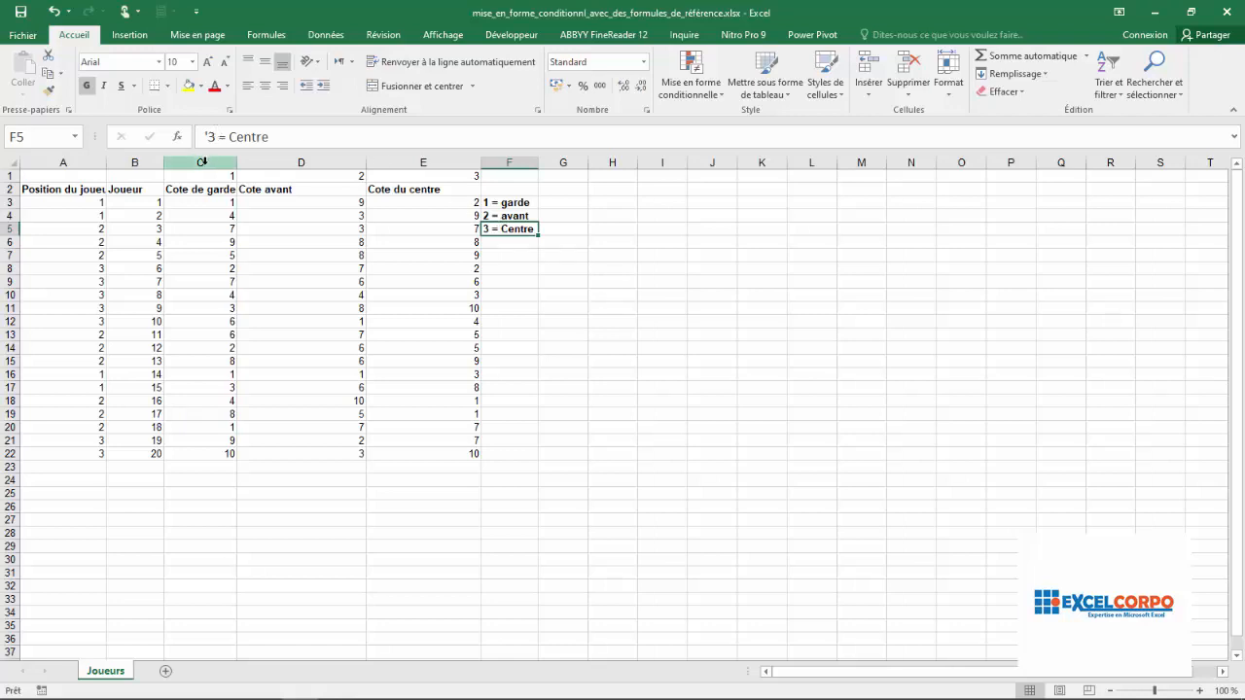
pyautogui.click(208, 163)
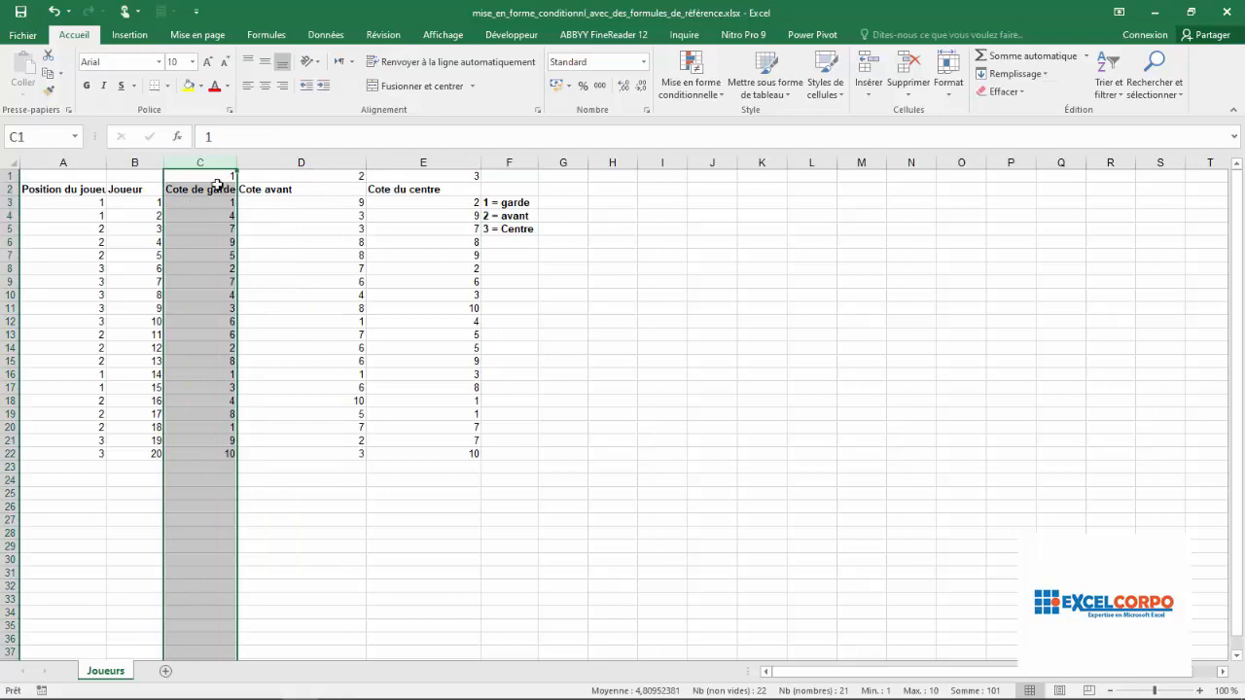
pyautogui.click(307, 163)
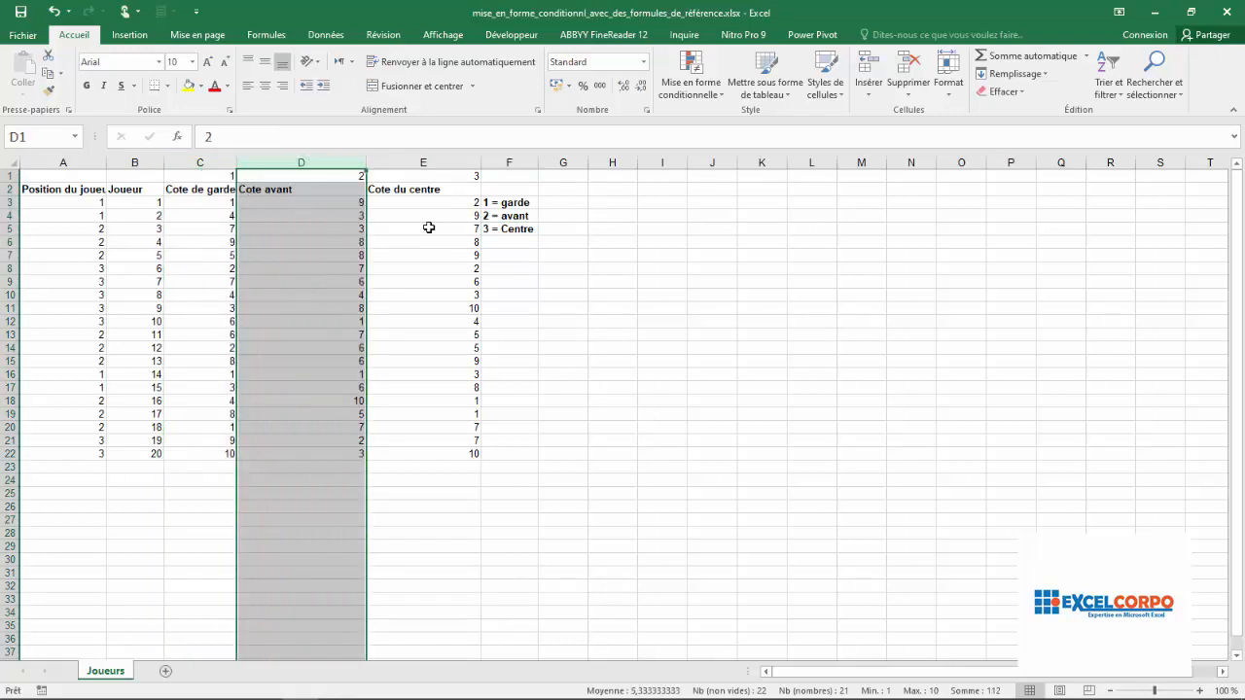
pyautogui.click(458, 162)
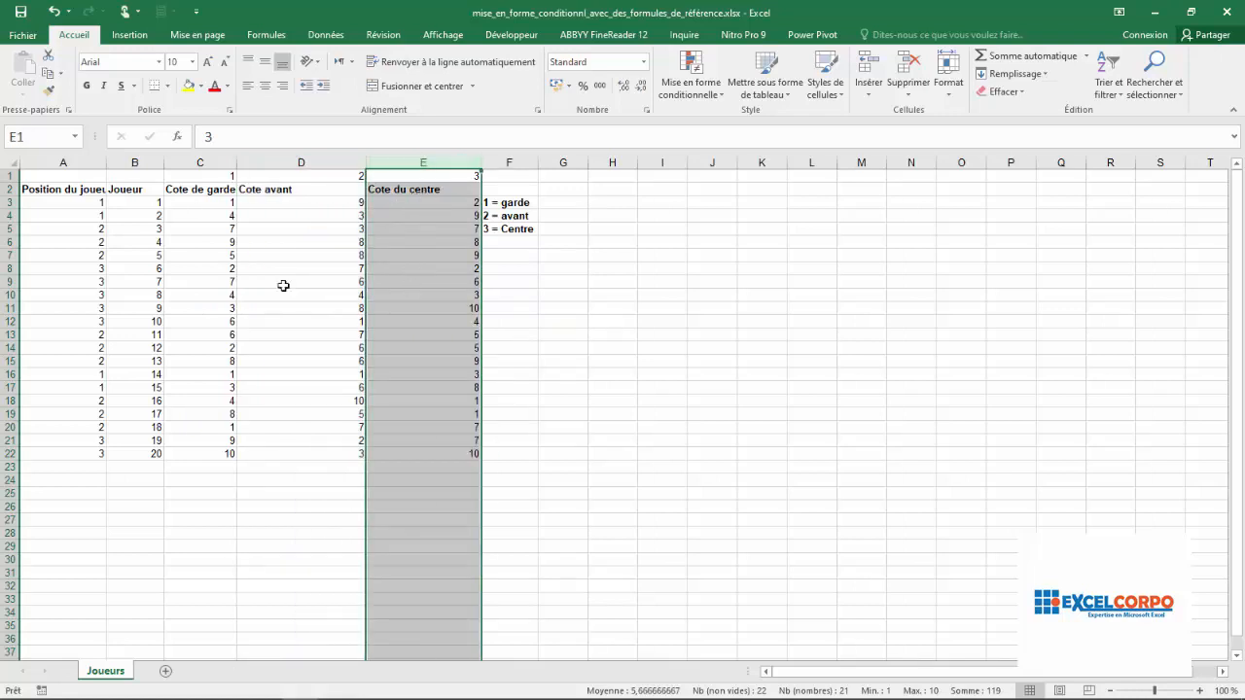
pyautogui.click(453, 270)
pyautogui.click(451, 243)
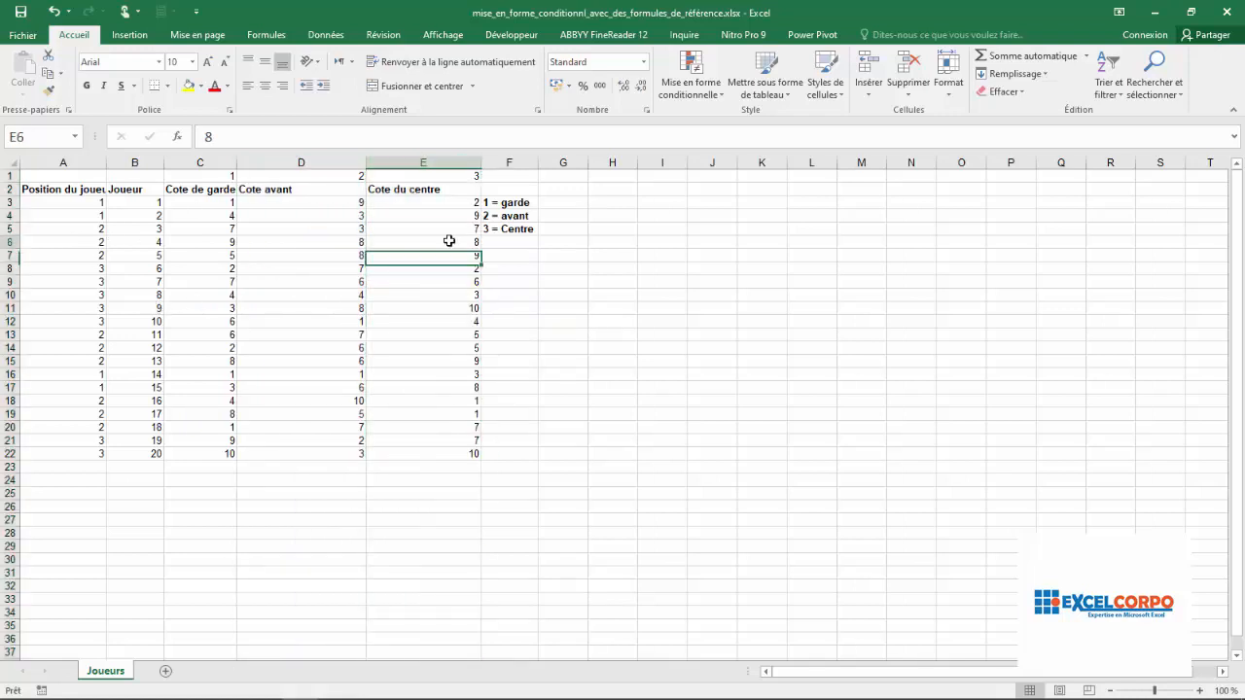
pyautogui.click(445, 220)
pyautogui.click(78, 164)
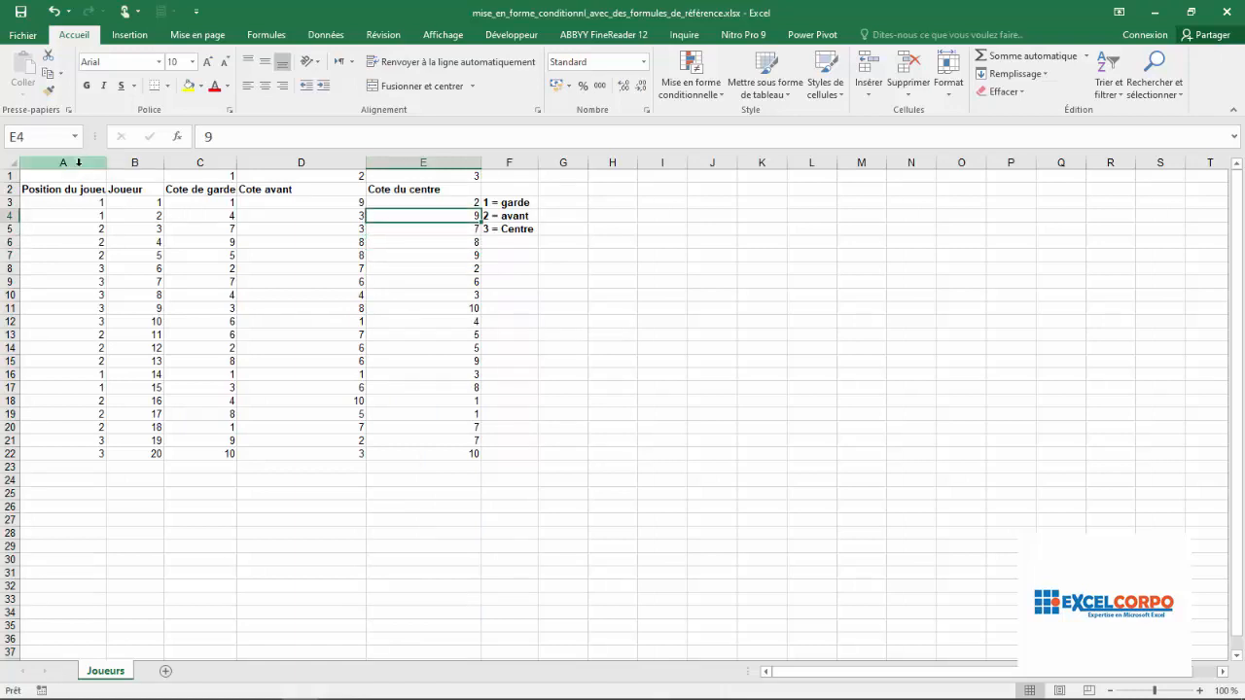
pyautogui.moveTo(78, 164); pyautogui.dragTo(76, 165)
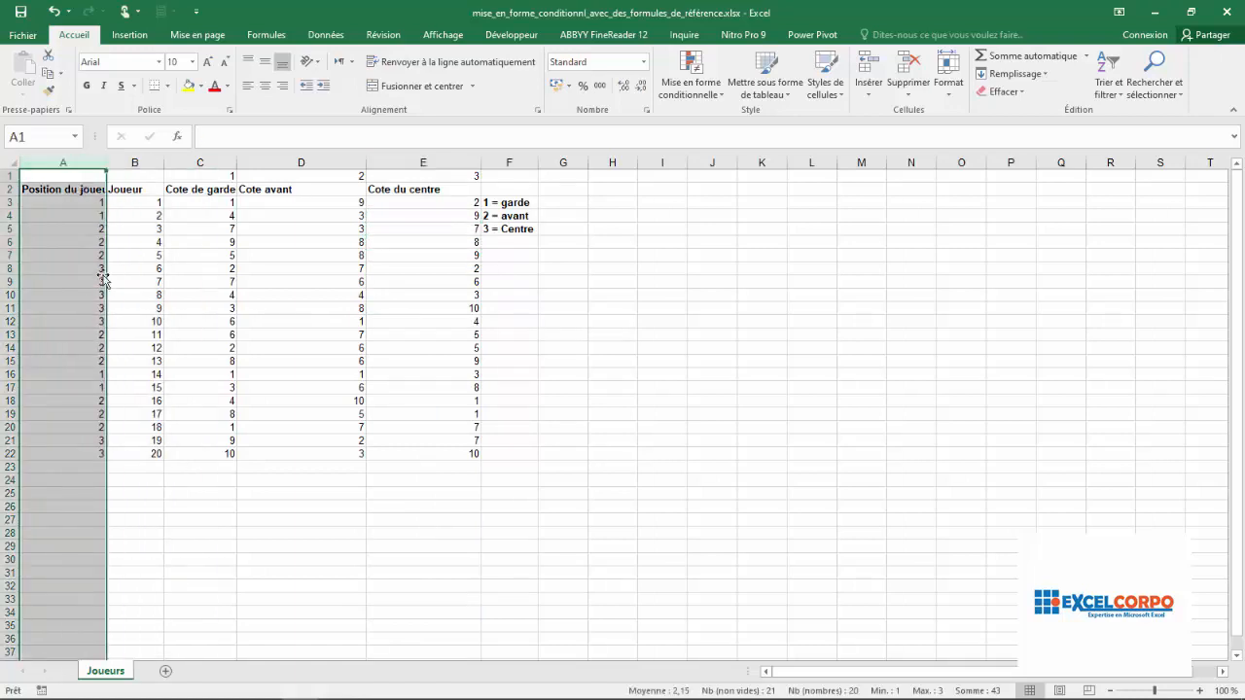
pyautogui.click(477, 253)
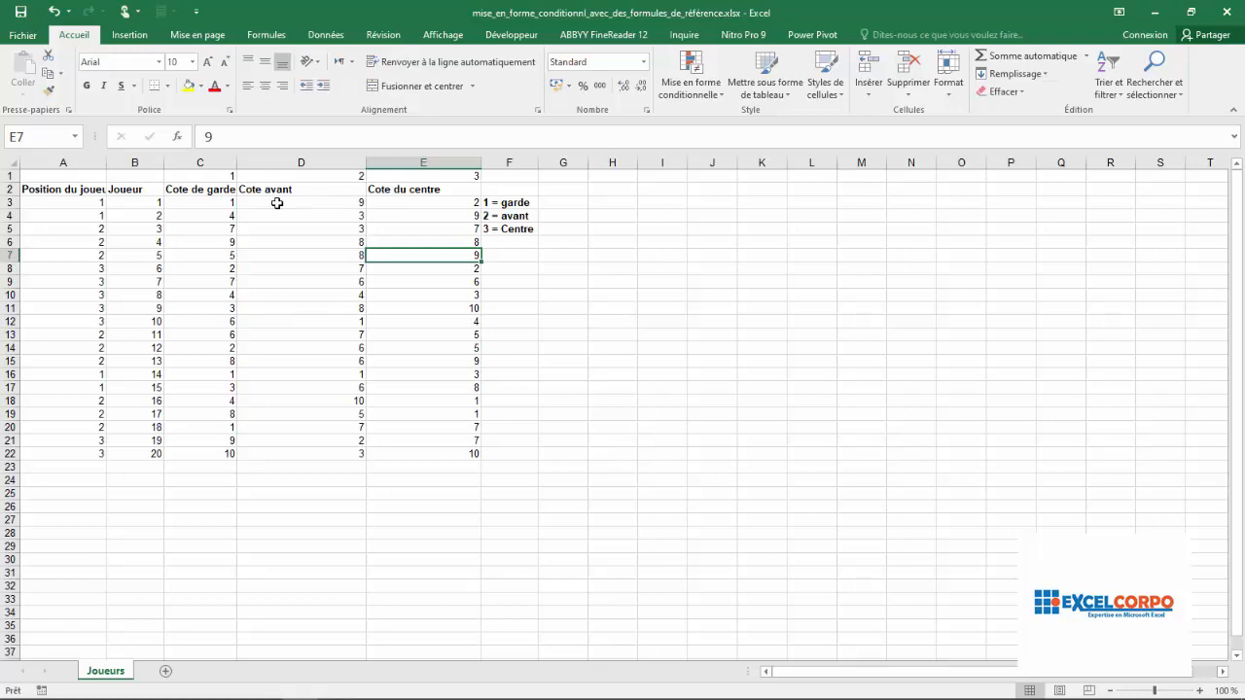
# - Start a new conditional formatting rule for C3:E22 that uses a formula to determine which cells to format
pyautogui.click(205, 203)
pyautogui.moveTo(206, 203); pyautogui.dragTo(445, 453)
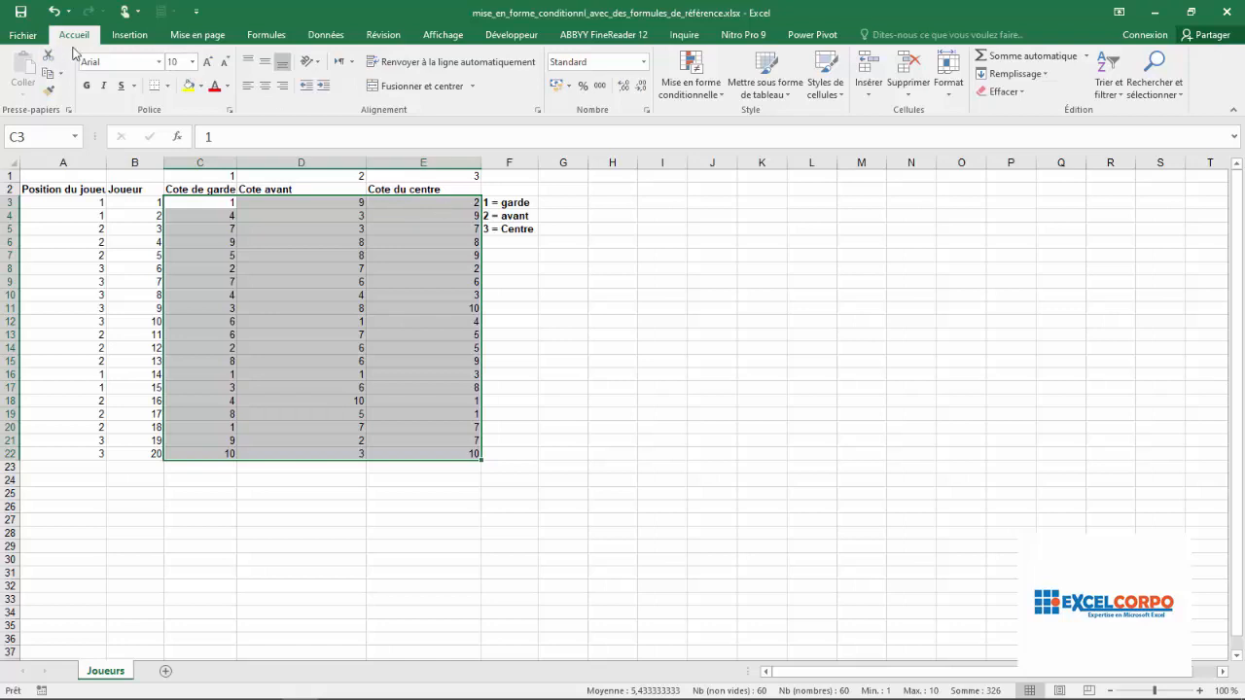
pyautogui.click(720, 98)
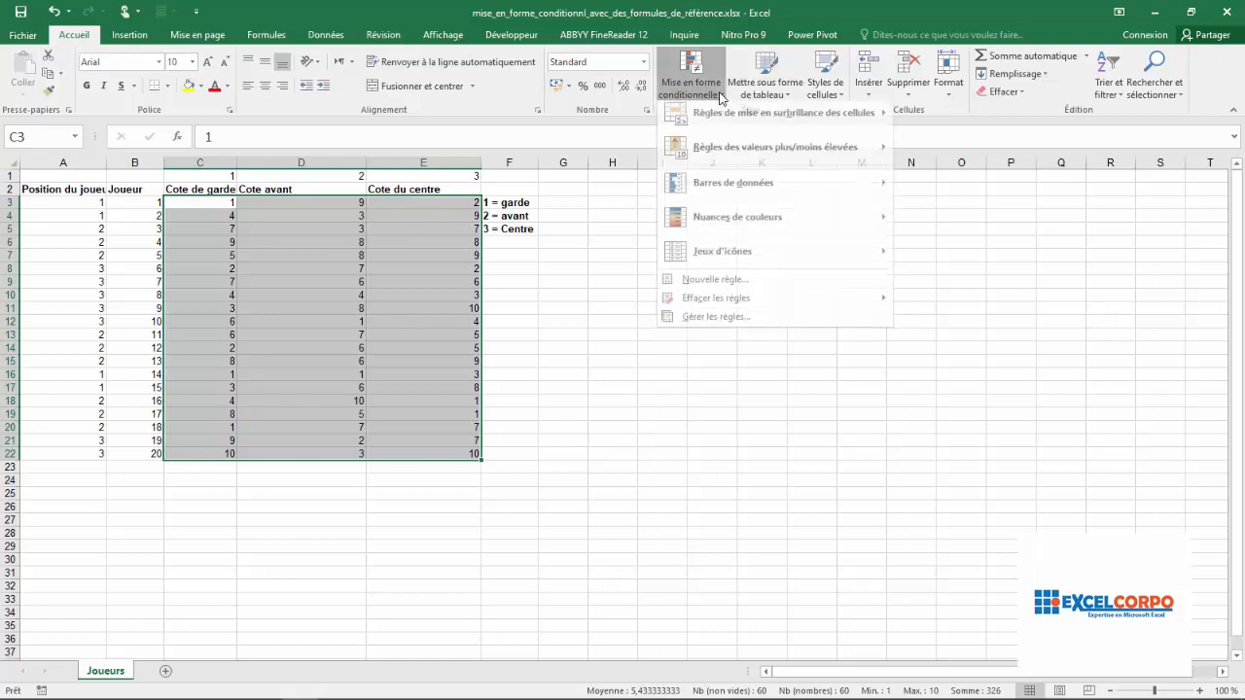
pyautogui.click(704, 323)
pyautogui.click(541, 180)
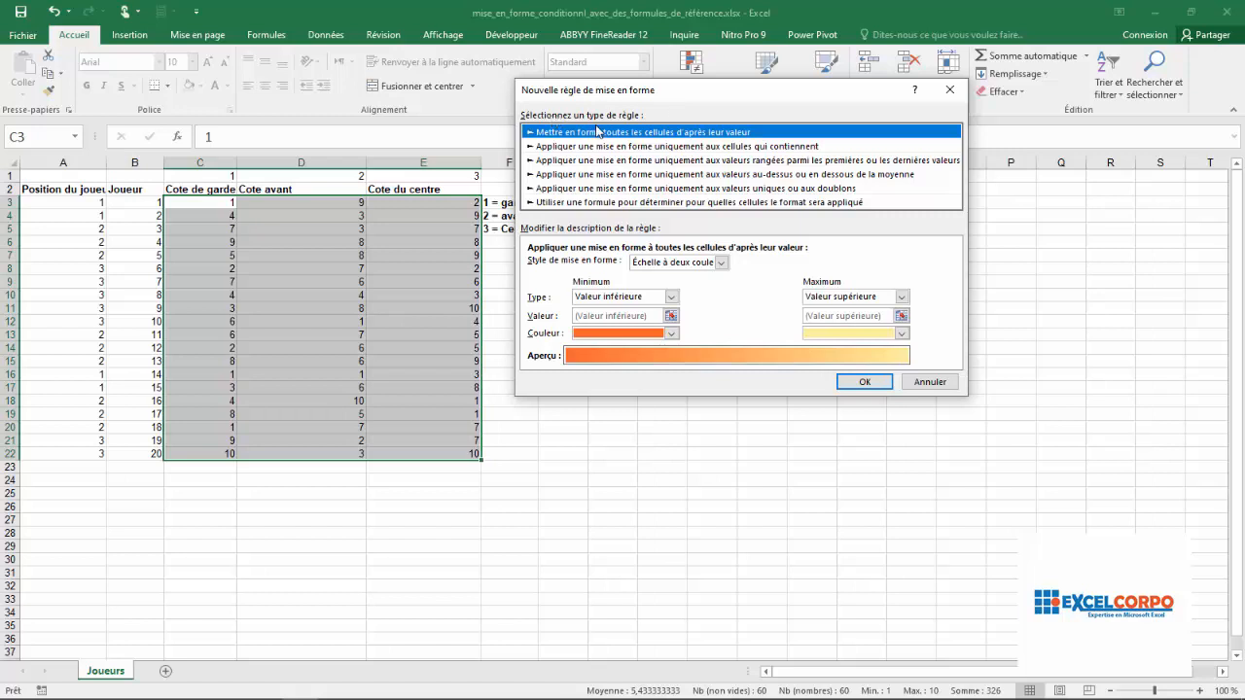
pyautogui.click(606, 203)
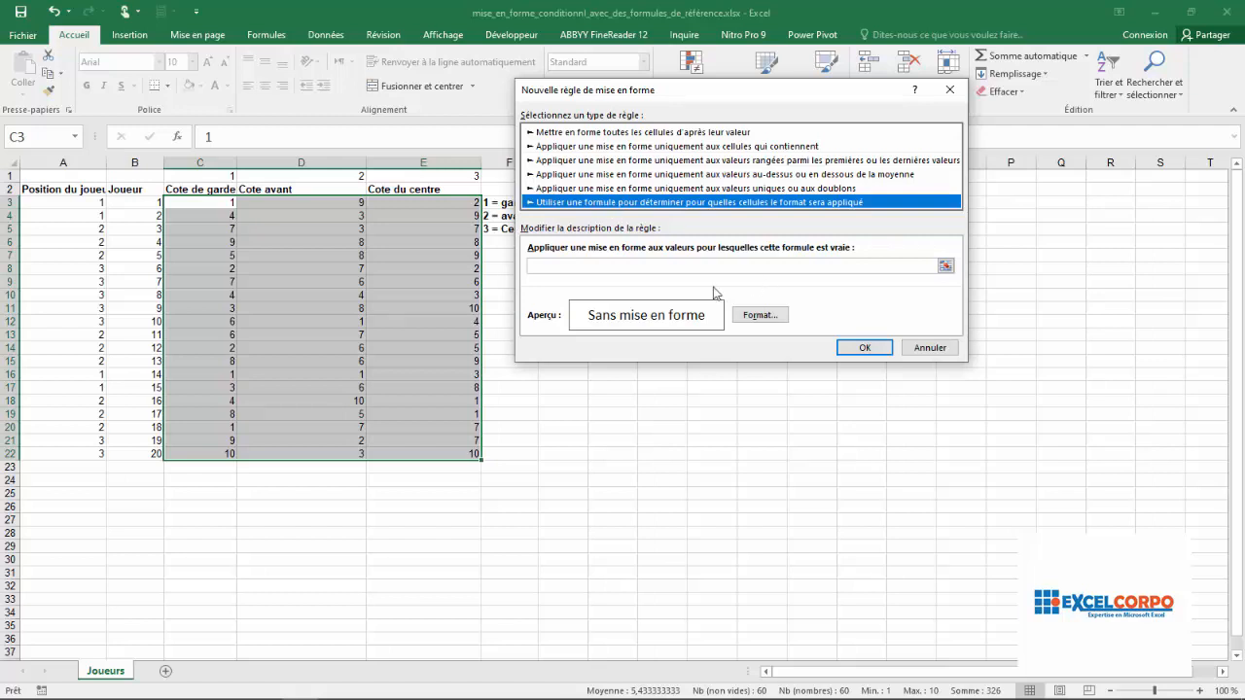
# - Enter =$A3=C$1 as the rule's formula, comparing each player's position code with the code above each rating column
pyautogui.click(558, 263)
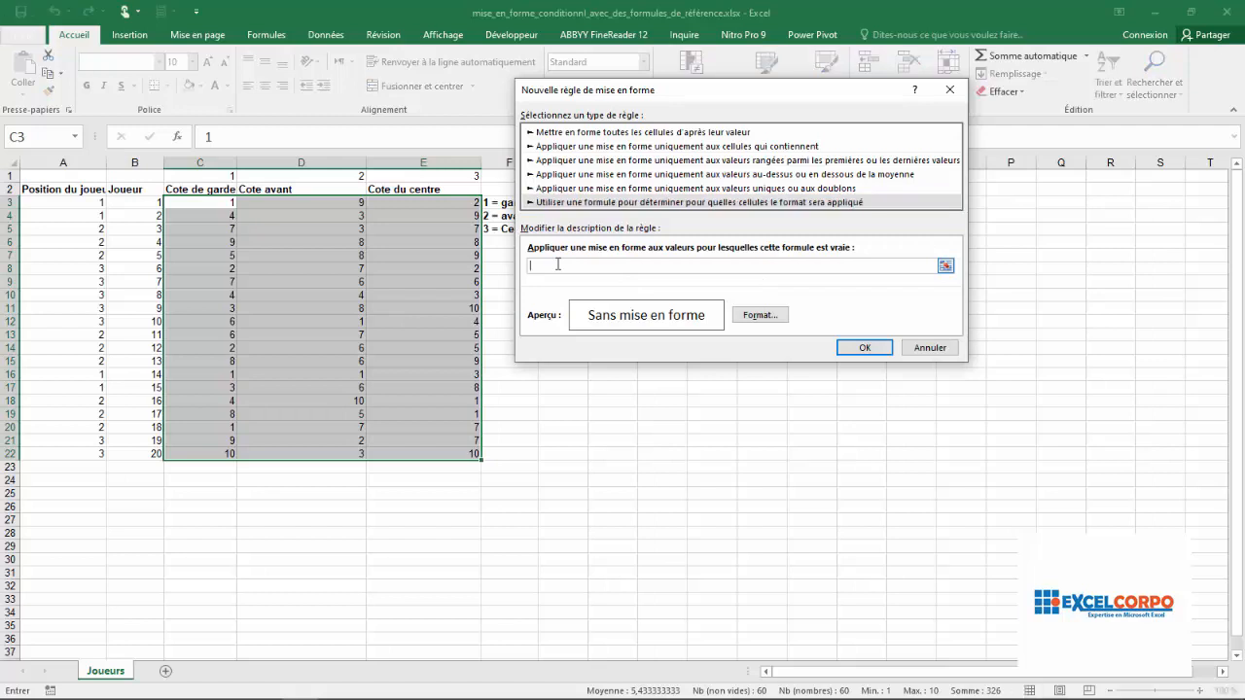
pyautogui.write('=')
pyautogui.click(88, 205)
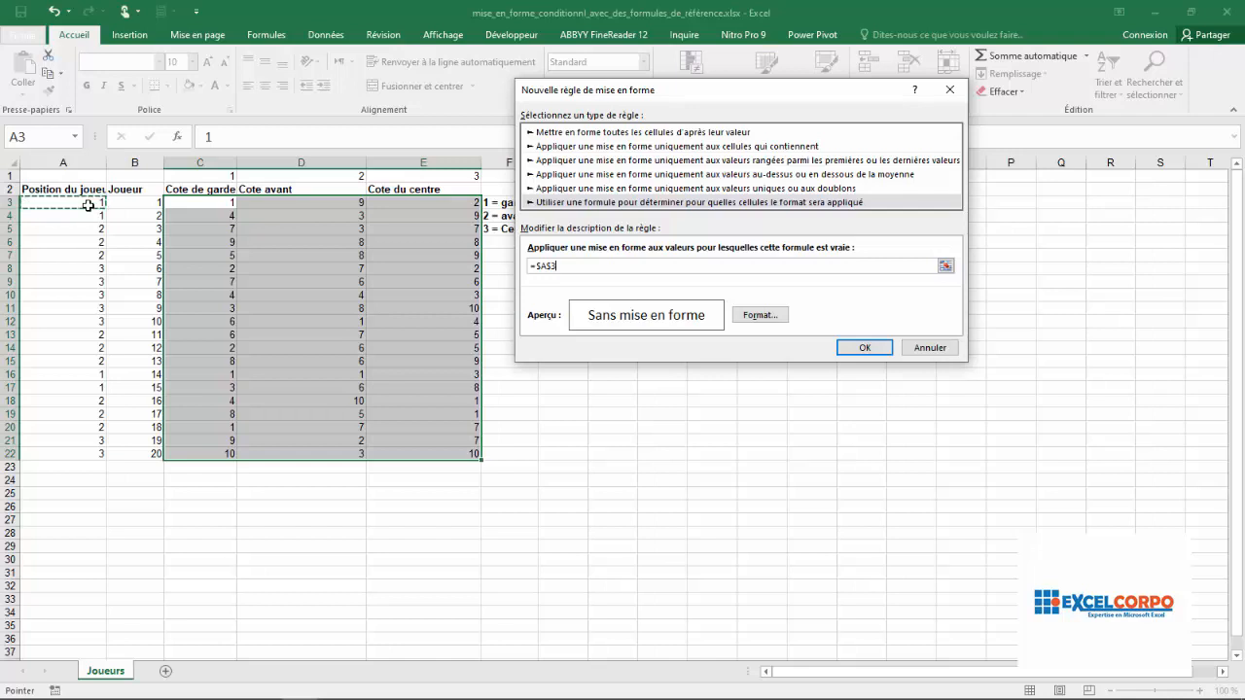
pyautogui.press('F4')
pyautogui.press('F4')
pyautogui.write('=')
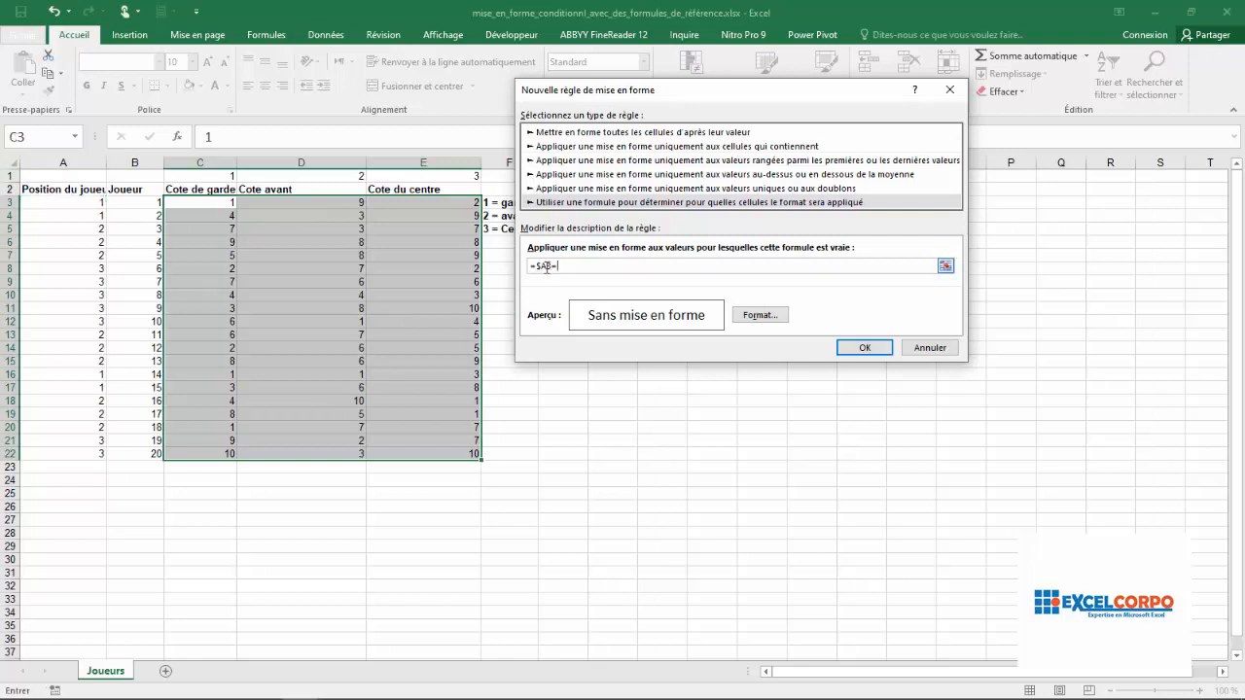
pyautogui.click(207, 177)
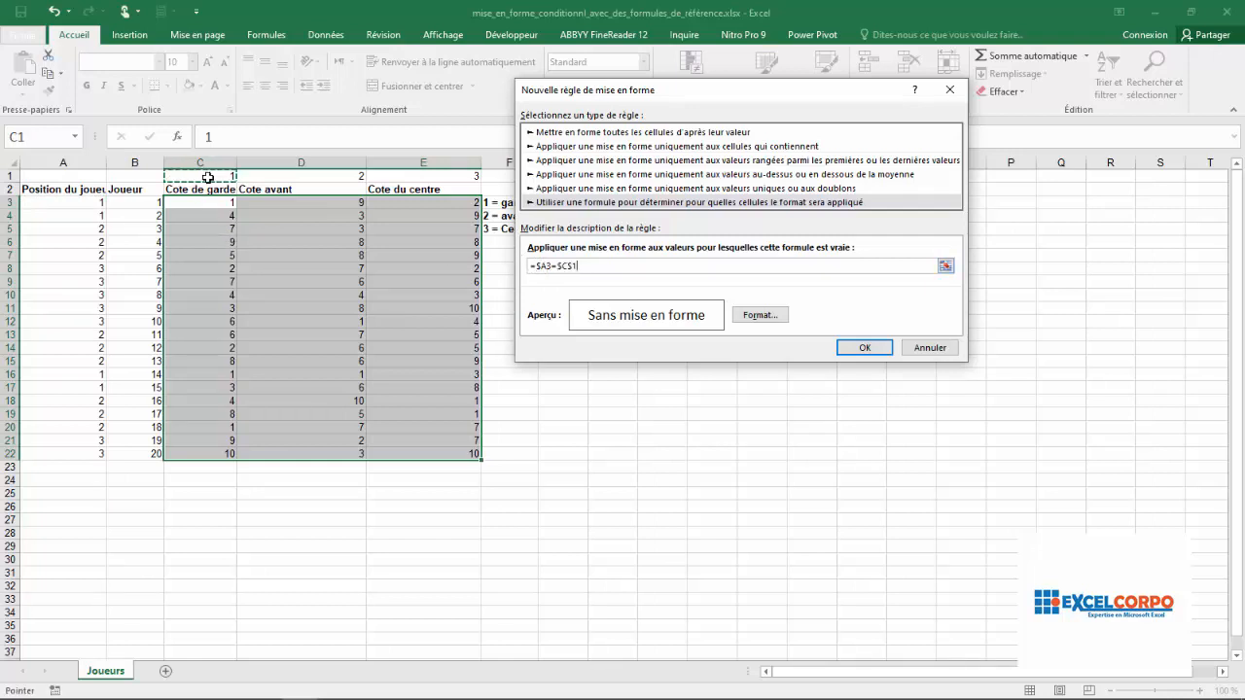
pyautogui.press('F4')
# - Give the rule a solid red background fill and apply it to the selected ratings
pyautogui.click(752, 317)
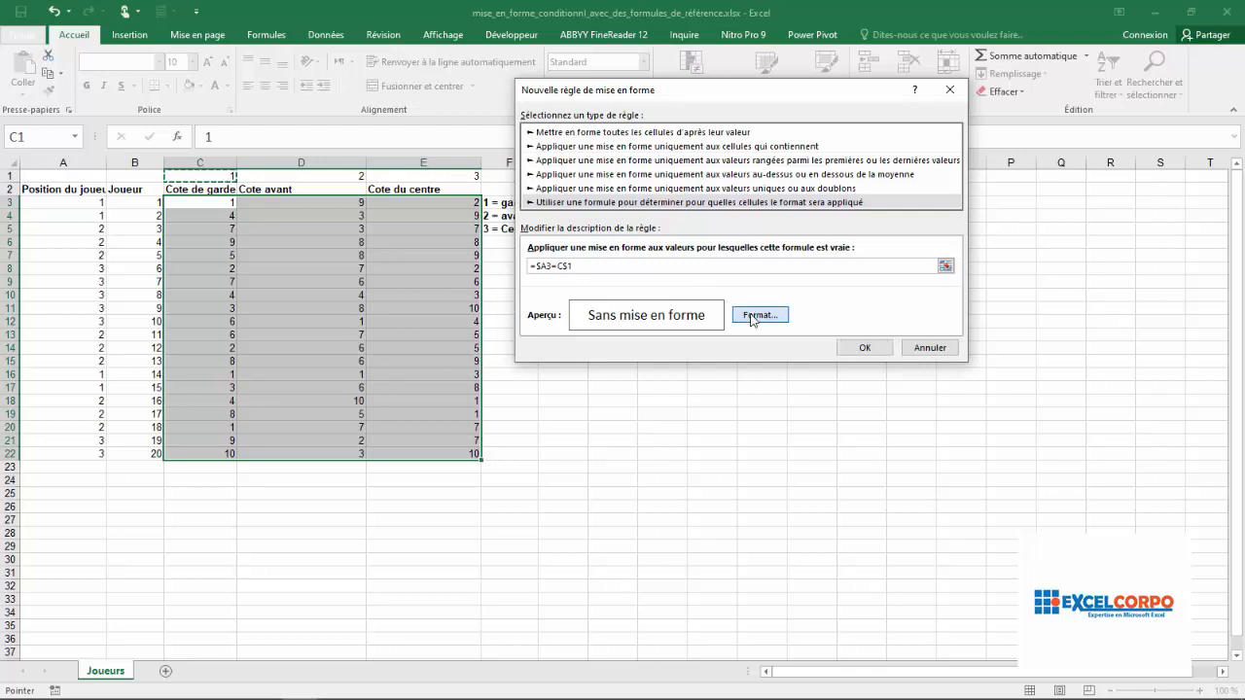
pyautogui.click(691, 54)
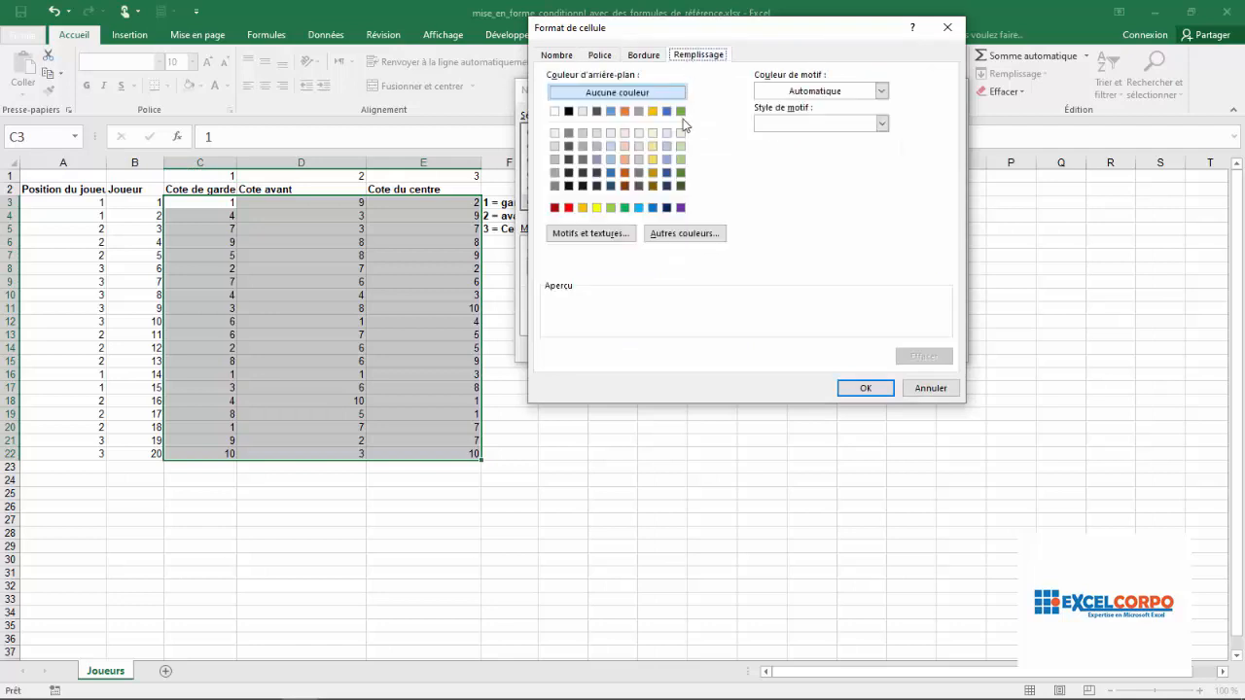
pyautogui.click(569, 208)
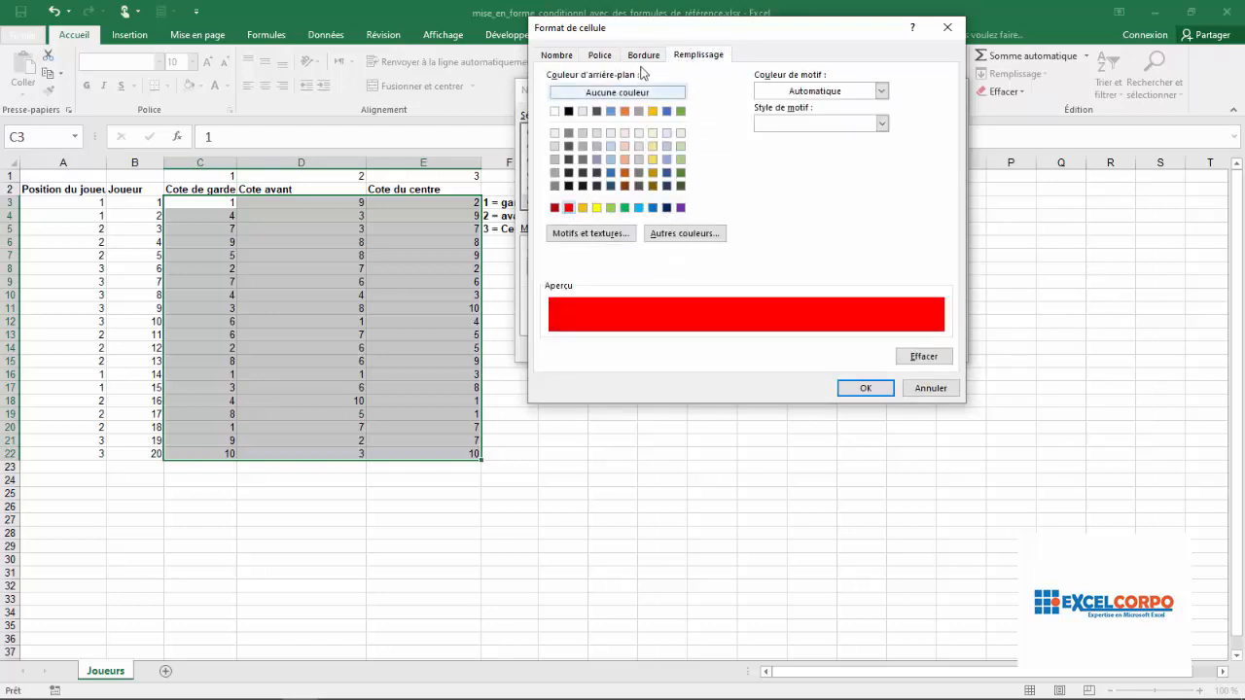
pyautogui.click(610, 55)
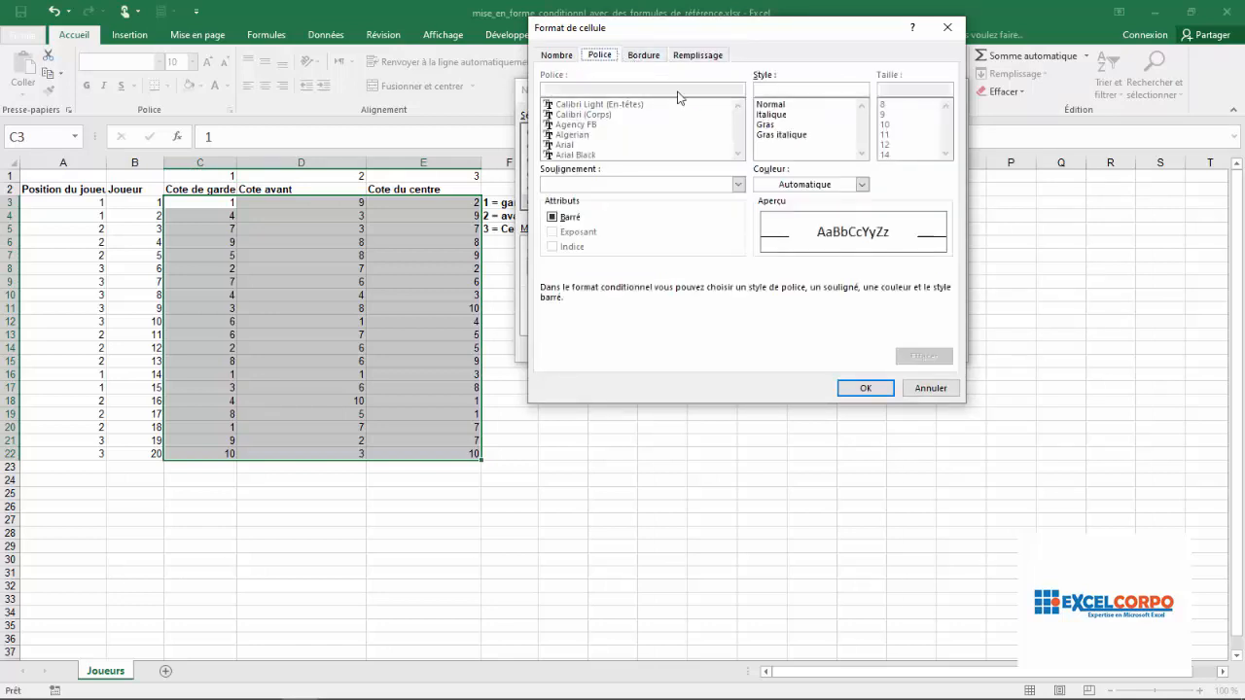
pyautogui.click(878, 389)
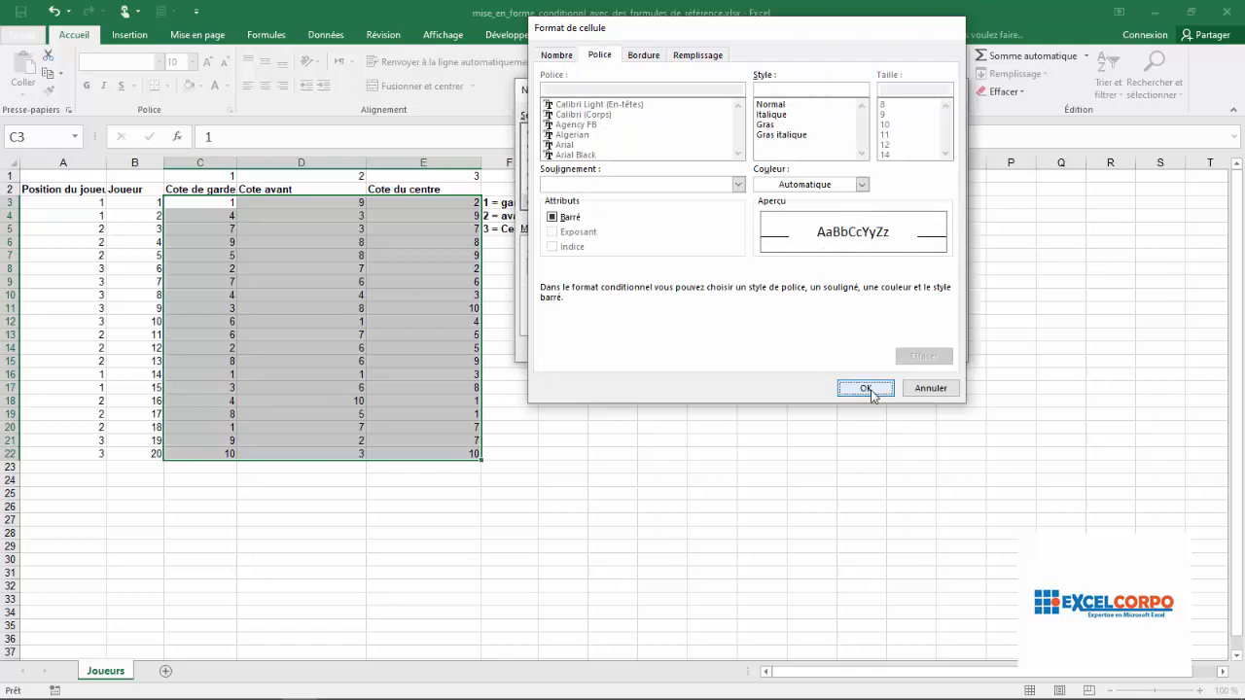
pyautogui.click(863, 347)
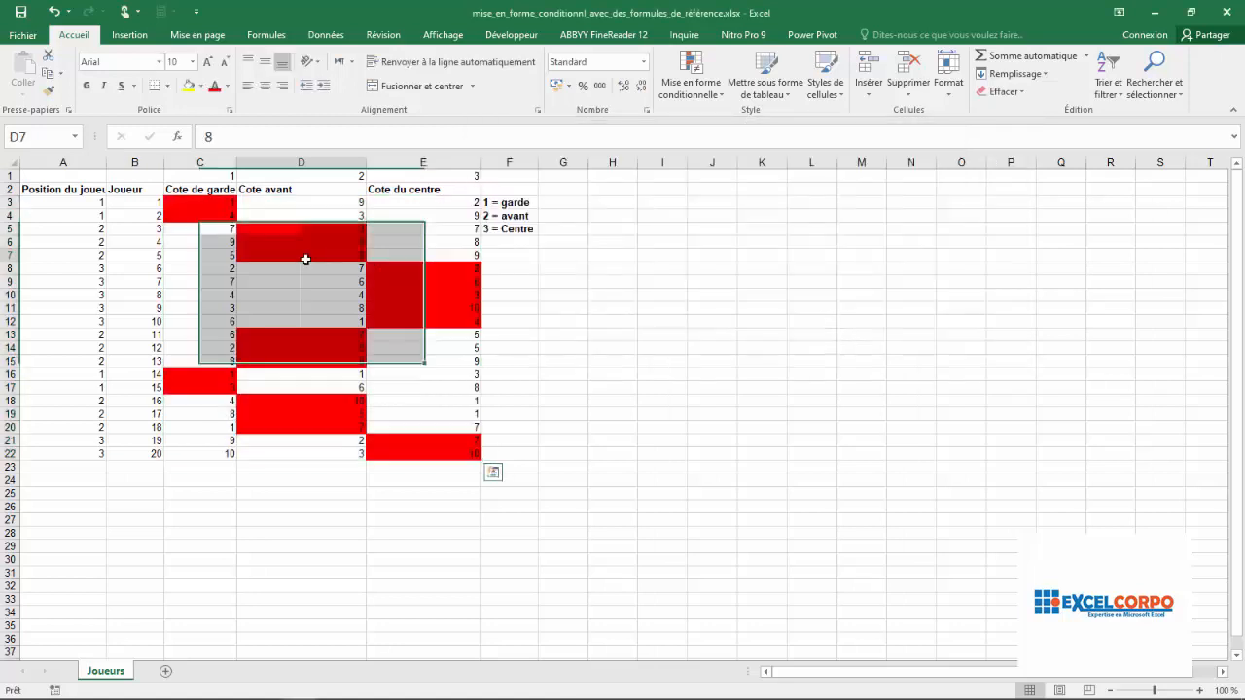
# - Check the highlighted ratings row by row against the position codes in column A
pyautogui.click(217, 204)
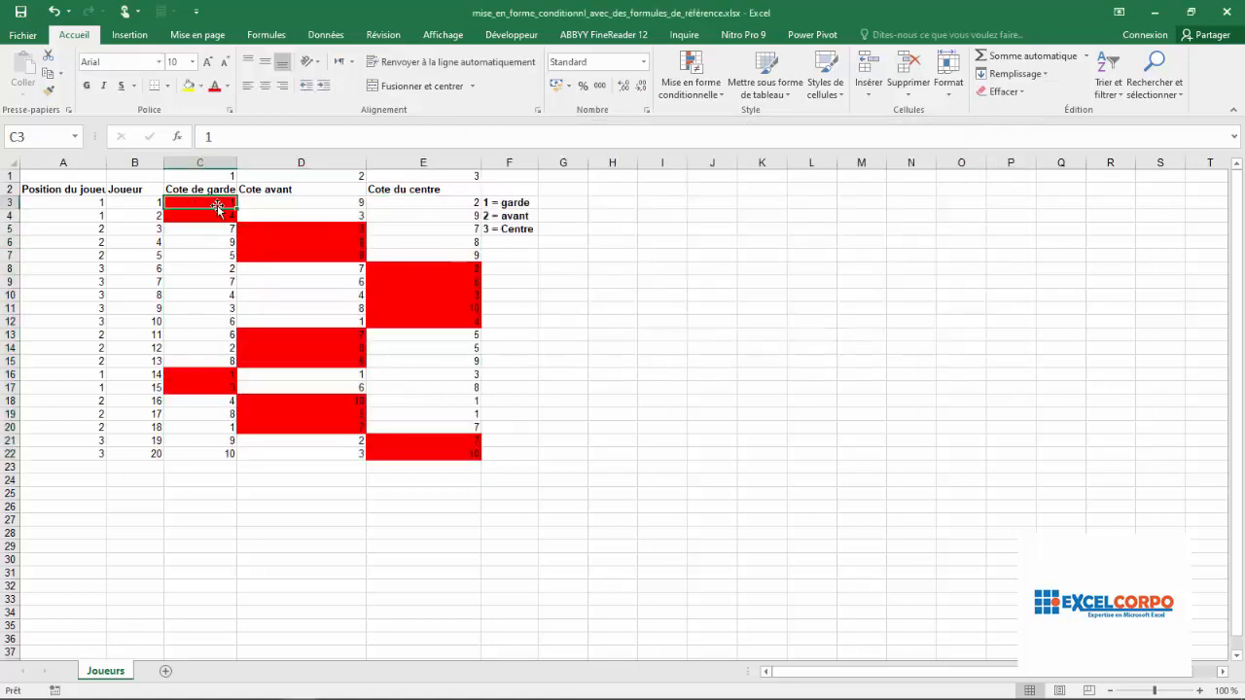
pyautogui.click(284, 230)
pyautogui.click(288, 256)
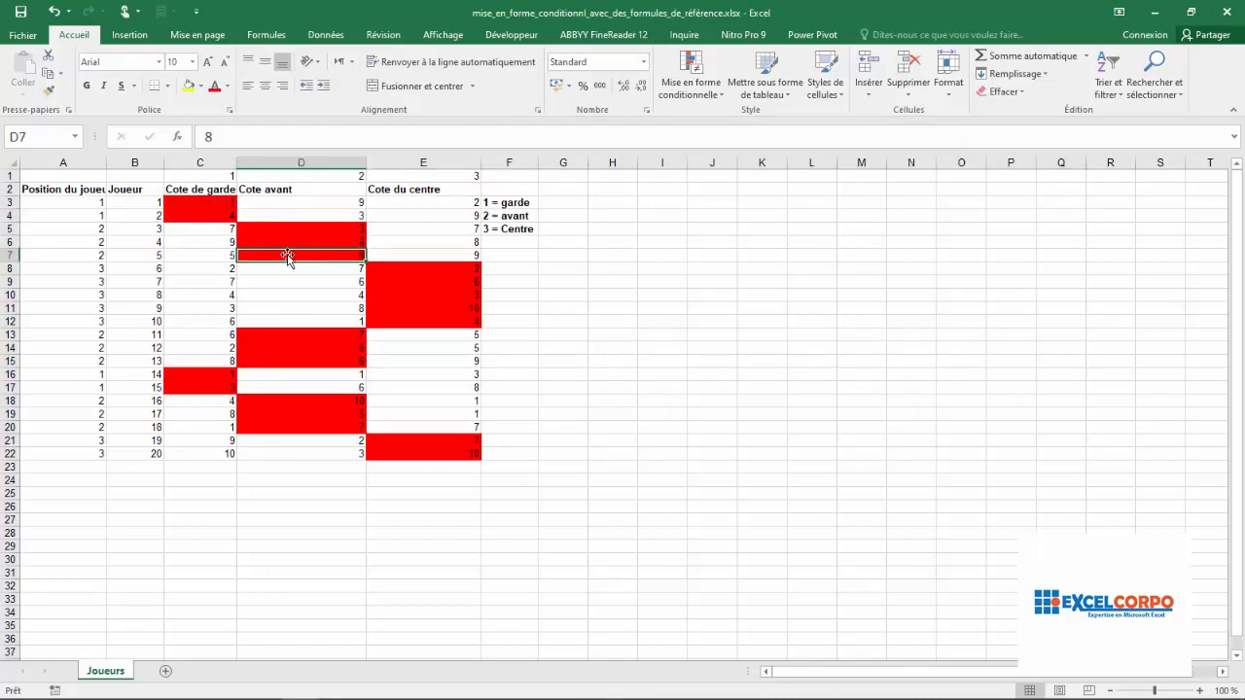
pyautogui.press('Up')
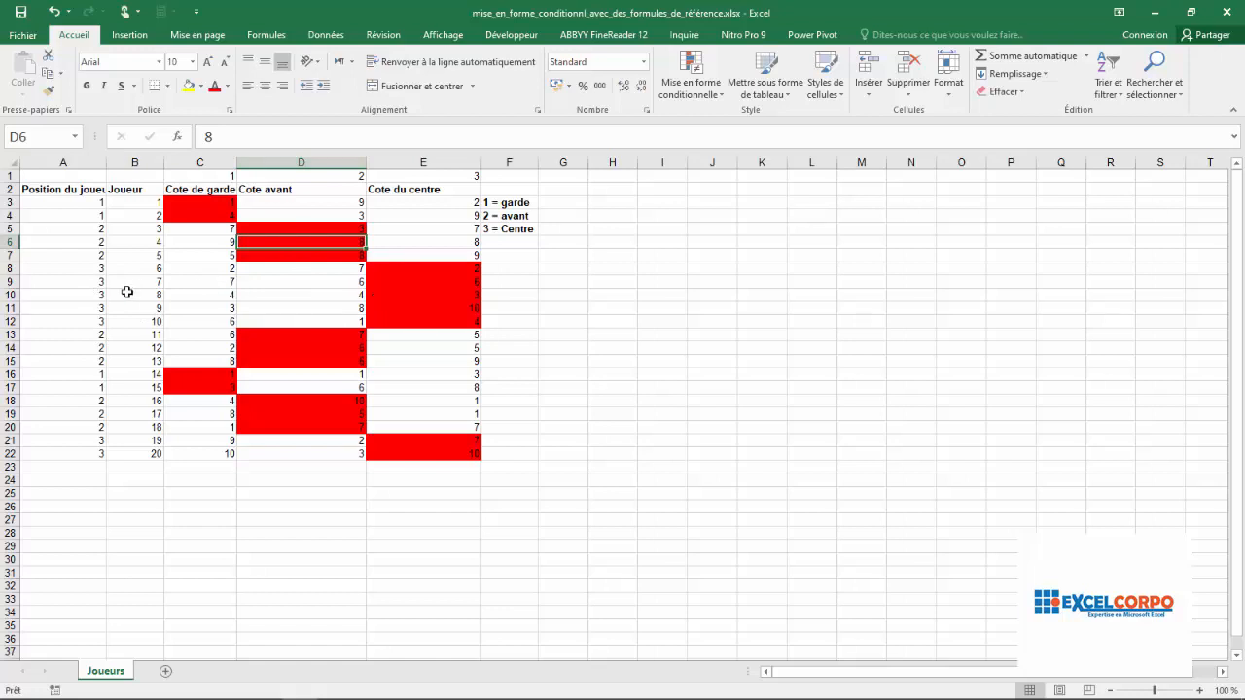
pyautogui.moveTo(8, 269); pyautogui.dragTo(17, 320)
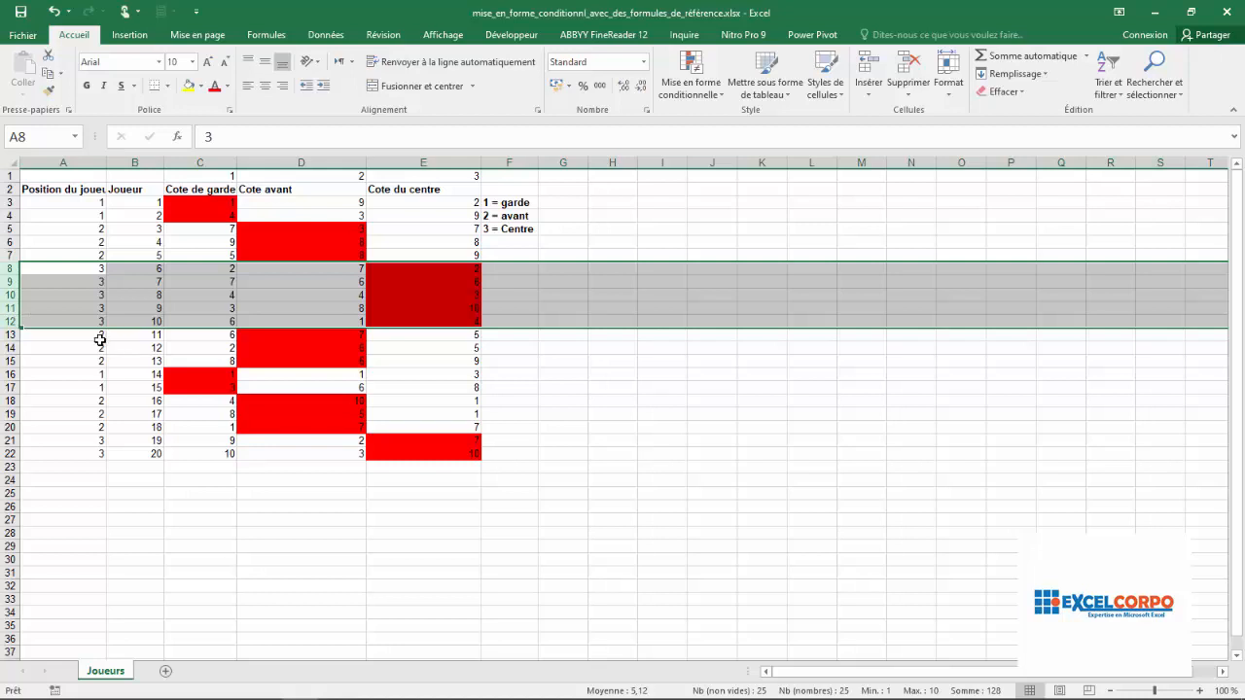
pyautogui.moveTo(100, 339); pyautogui.dragTo(99, 387)
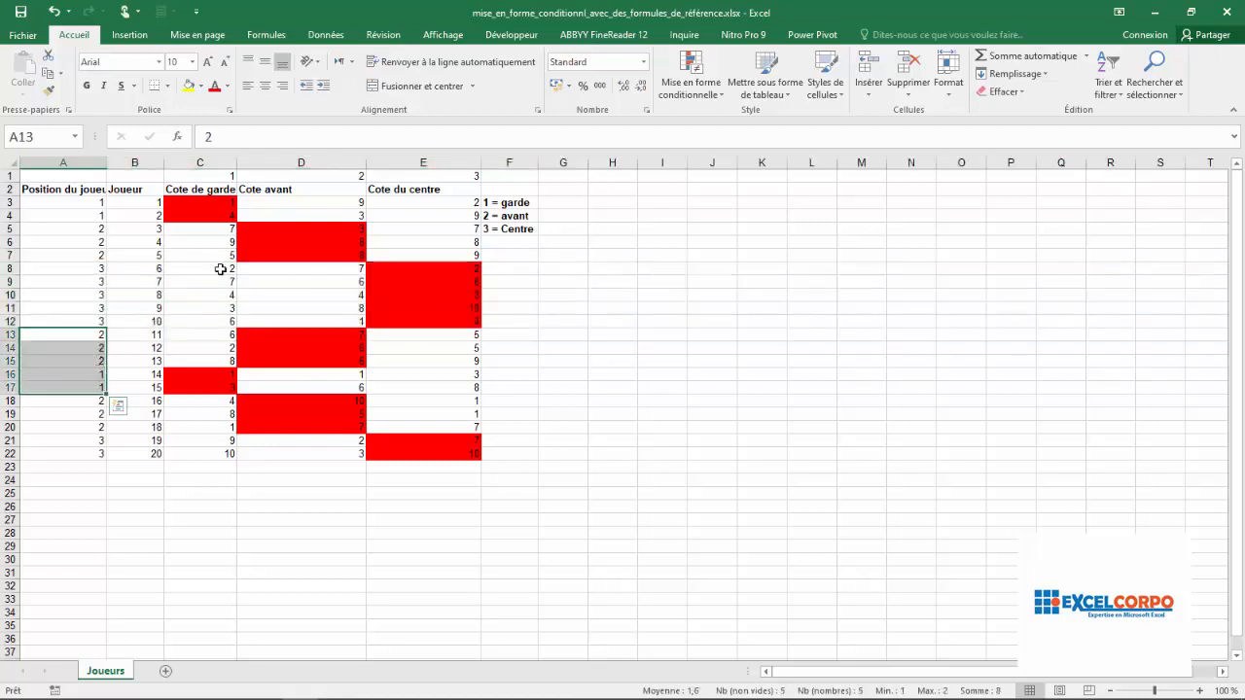
pyautogui.click(293, 340)
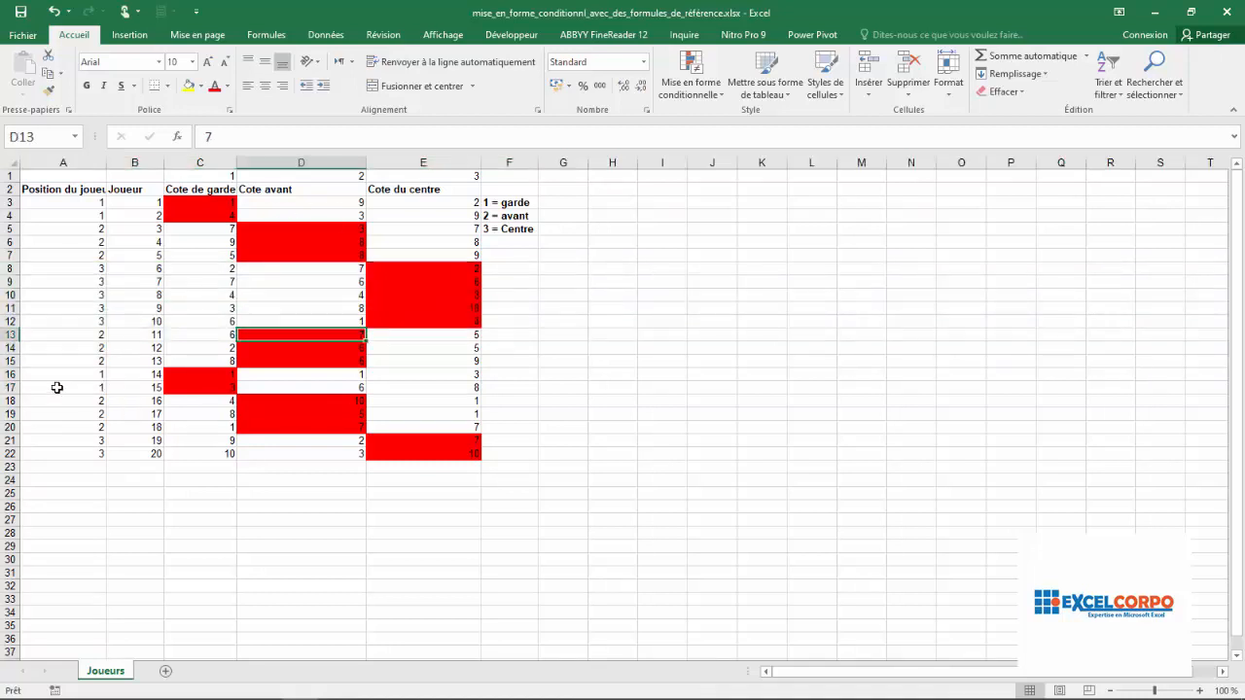
pyautogui.moveTo(51, 375); pyautogui.dragTo(87, 386)
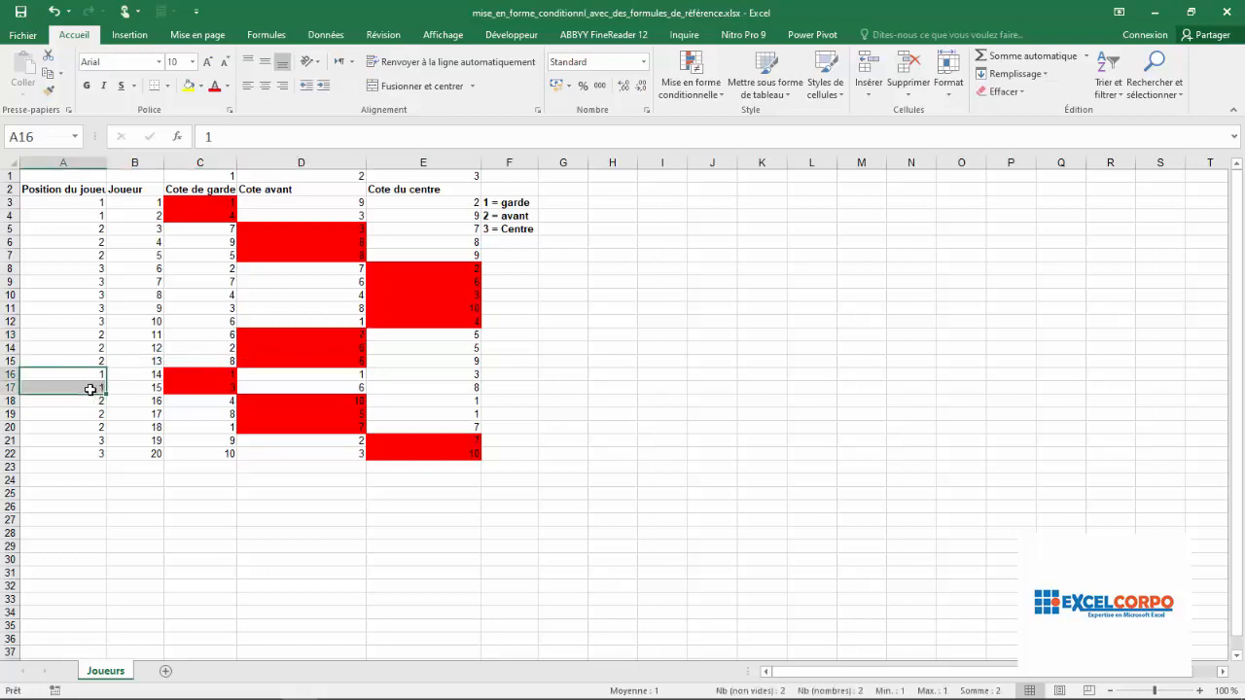
pyautogui.click(206, 386)
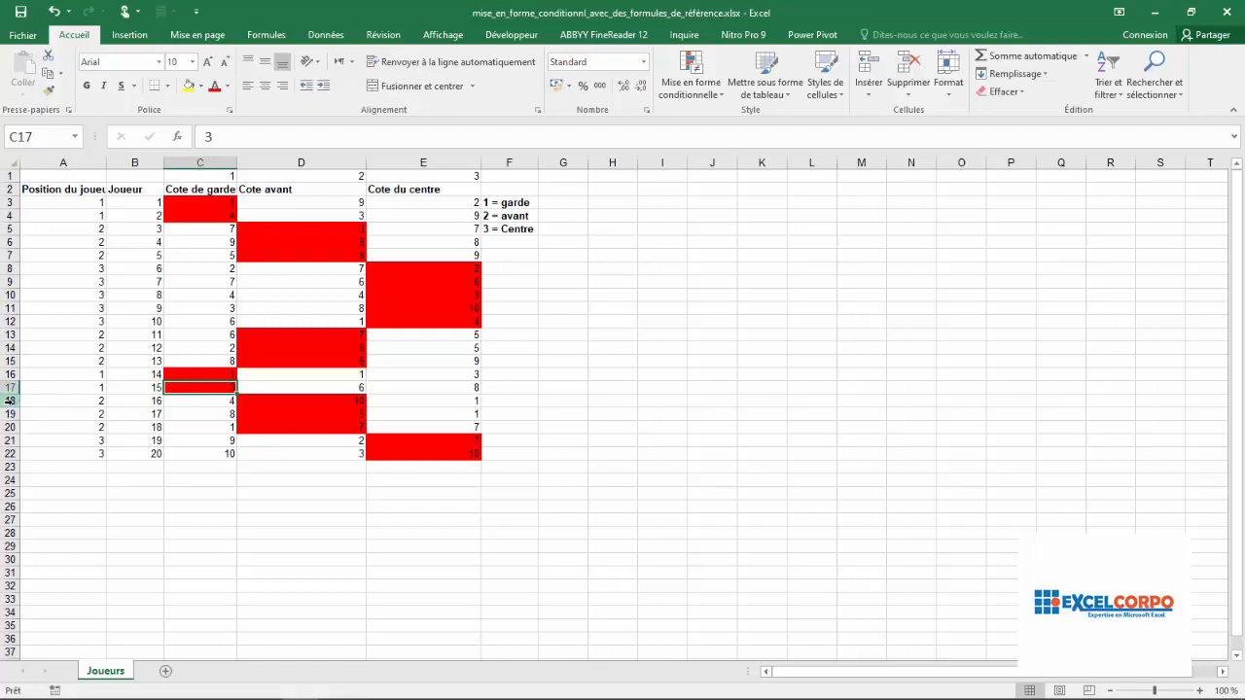
pyautogui.moveTo(11, 401); pyautogui.dragTo(8, 454)
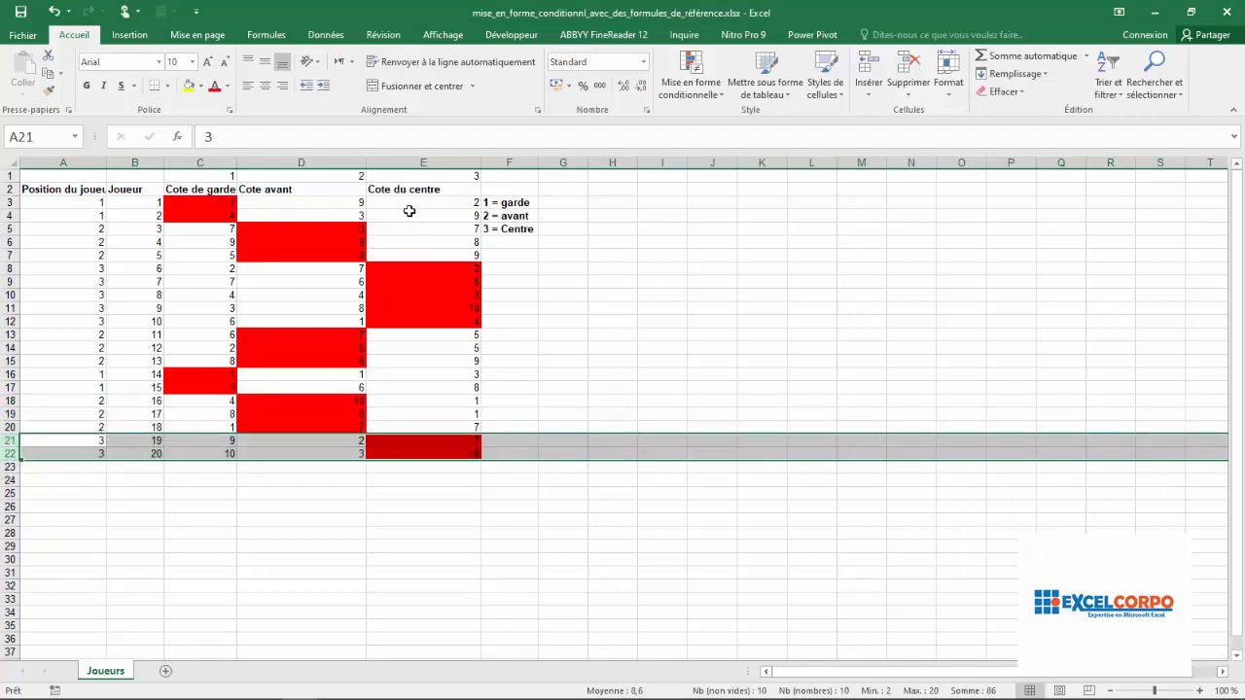